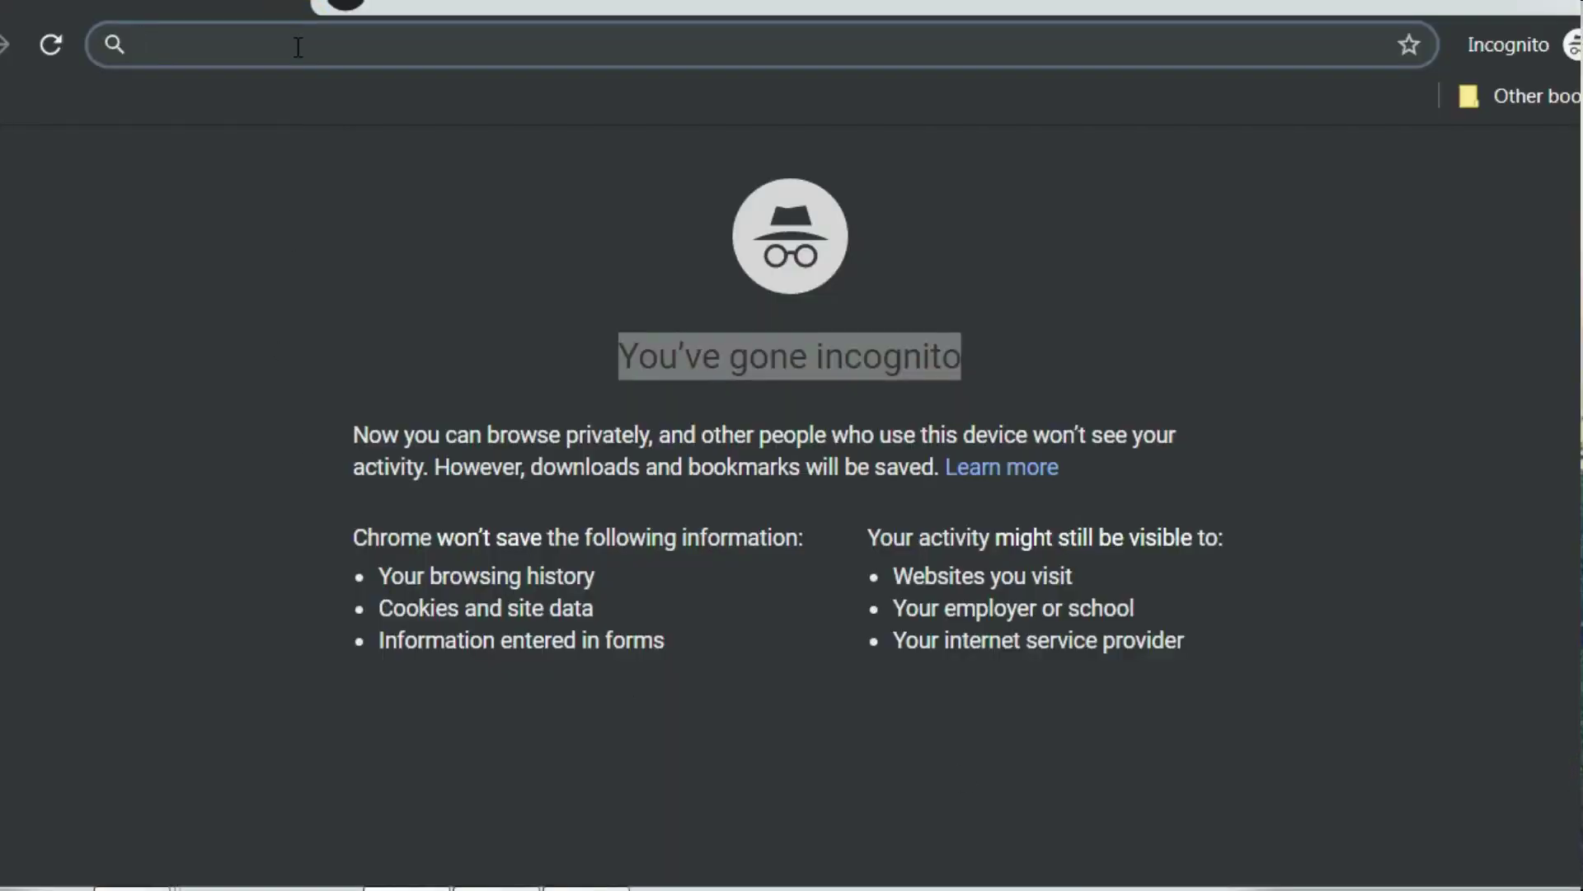
type("animiz.com/")
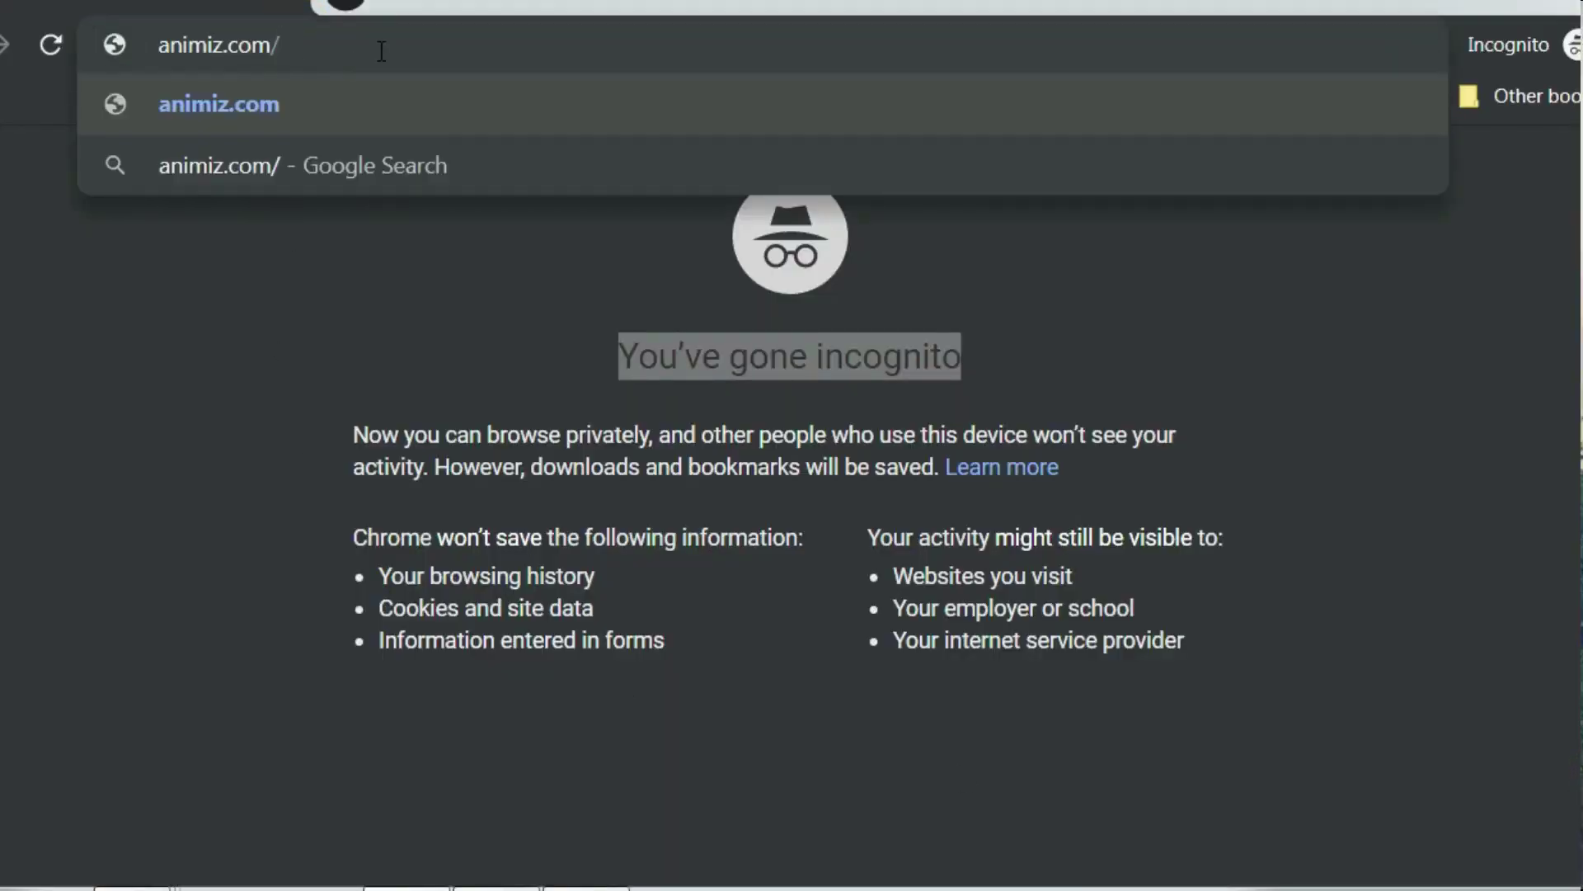
Step: Load animiz.com and start the free Animiz installer download
key("Return")
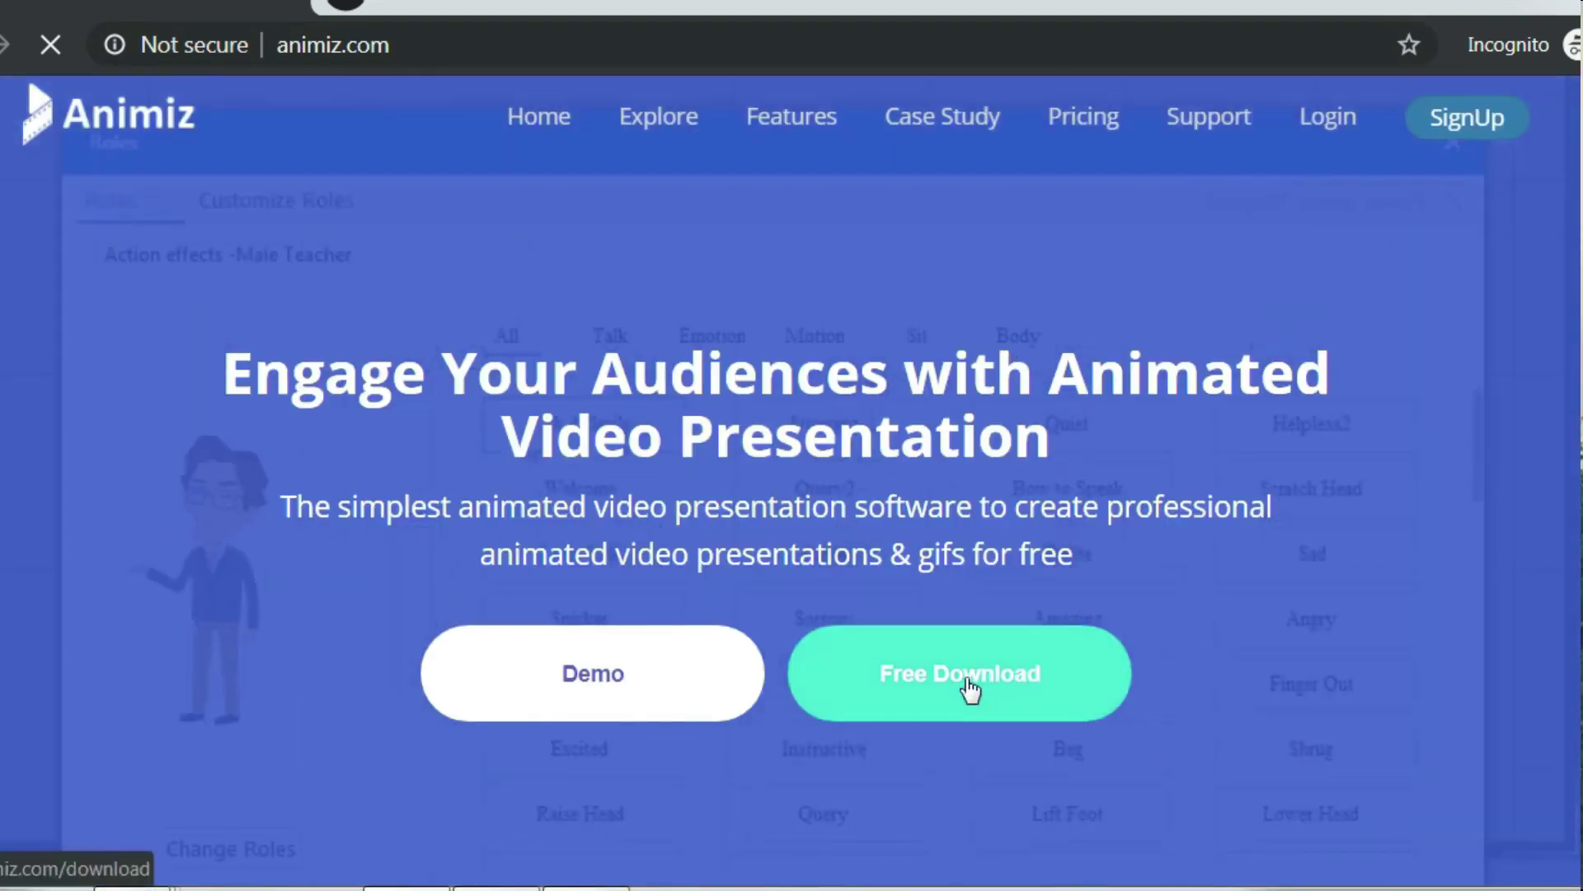
left_click(969, 690)
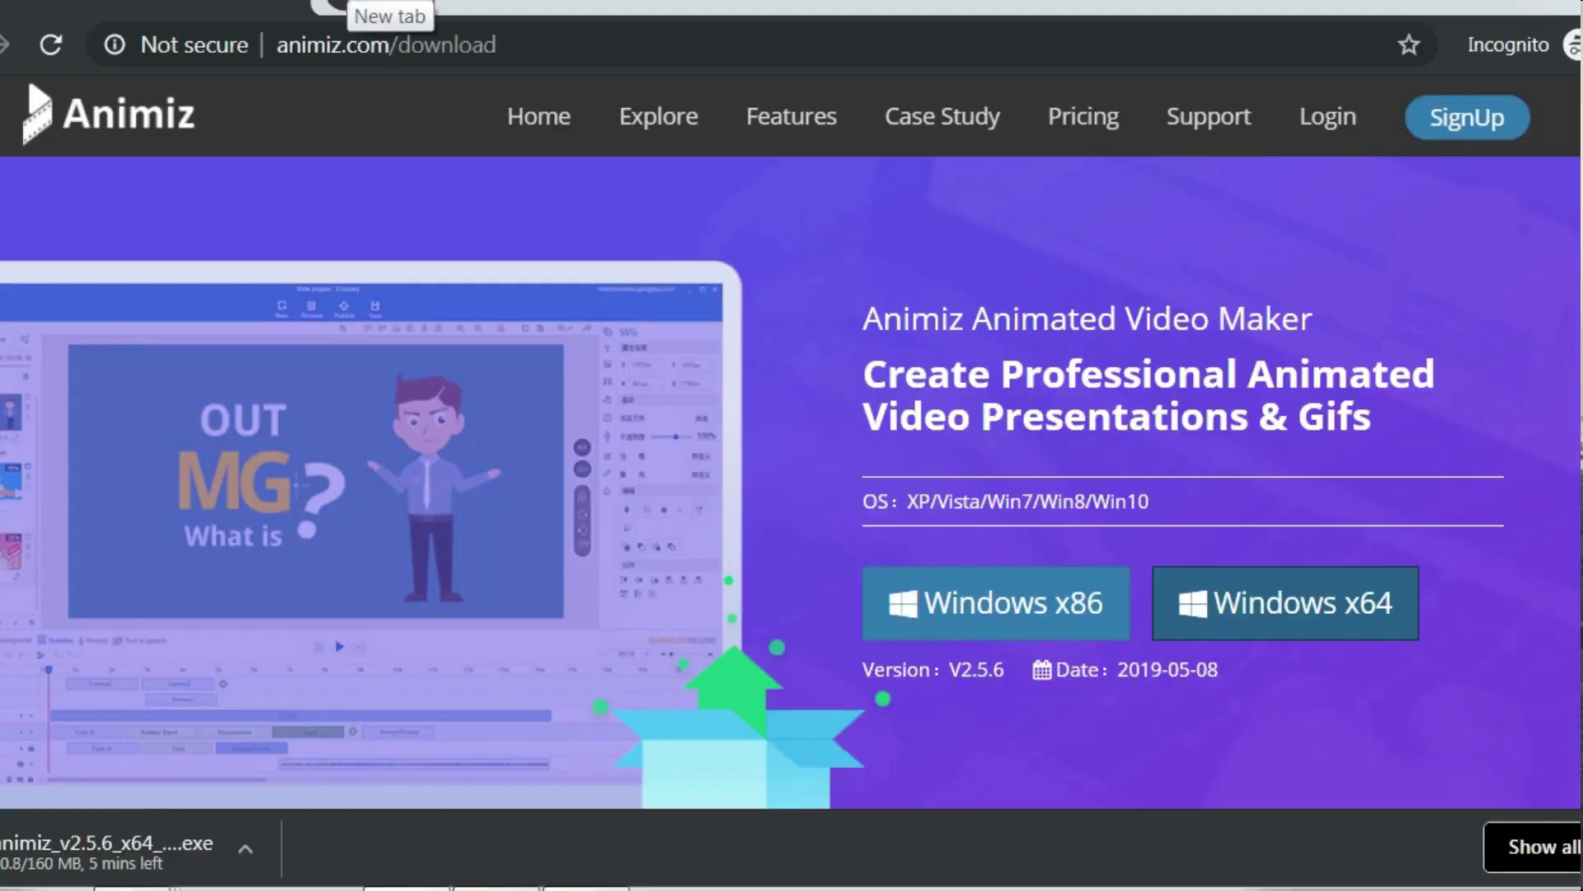
Step: Open animiz.com in a new incognito tab and start the sign-up form's email
left_click(371, 4)
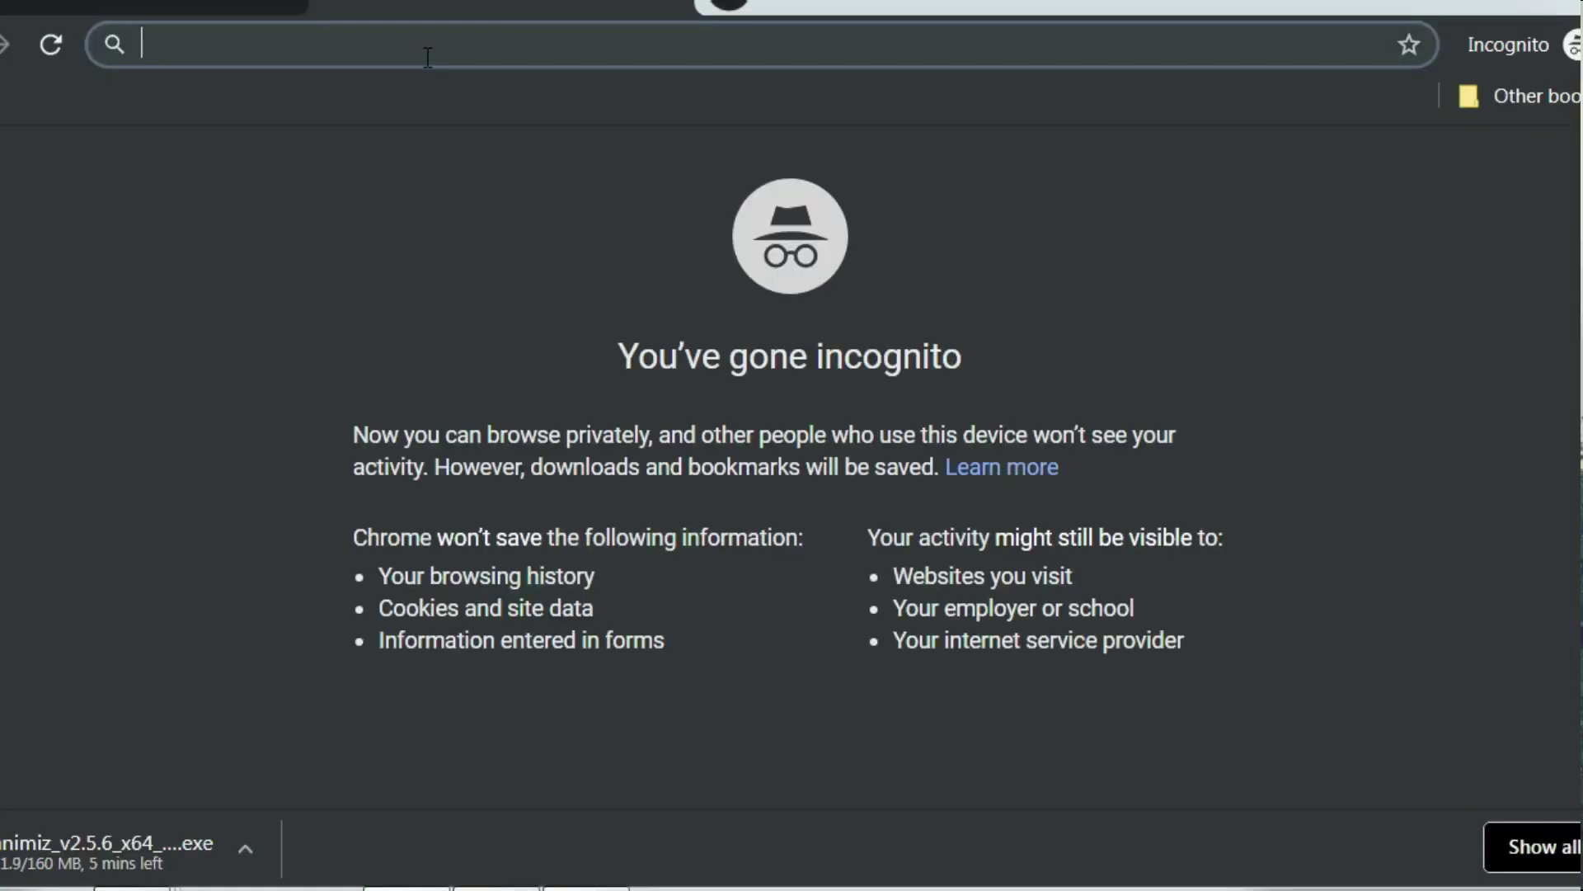
type("animiz.com/")
key("Return")
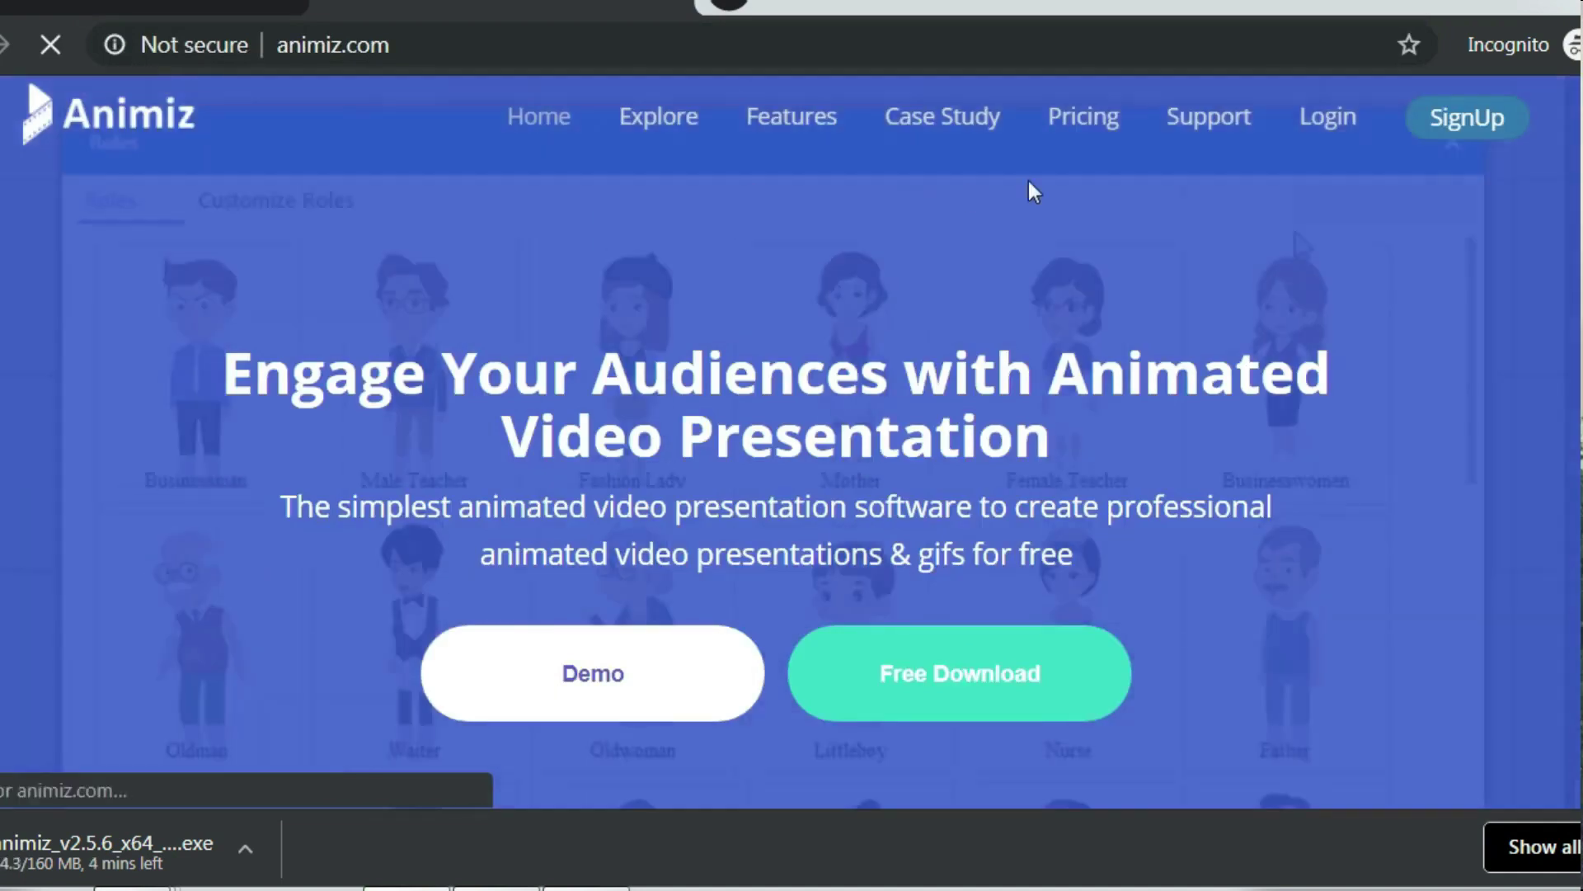
left_click(1446, 124)
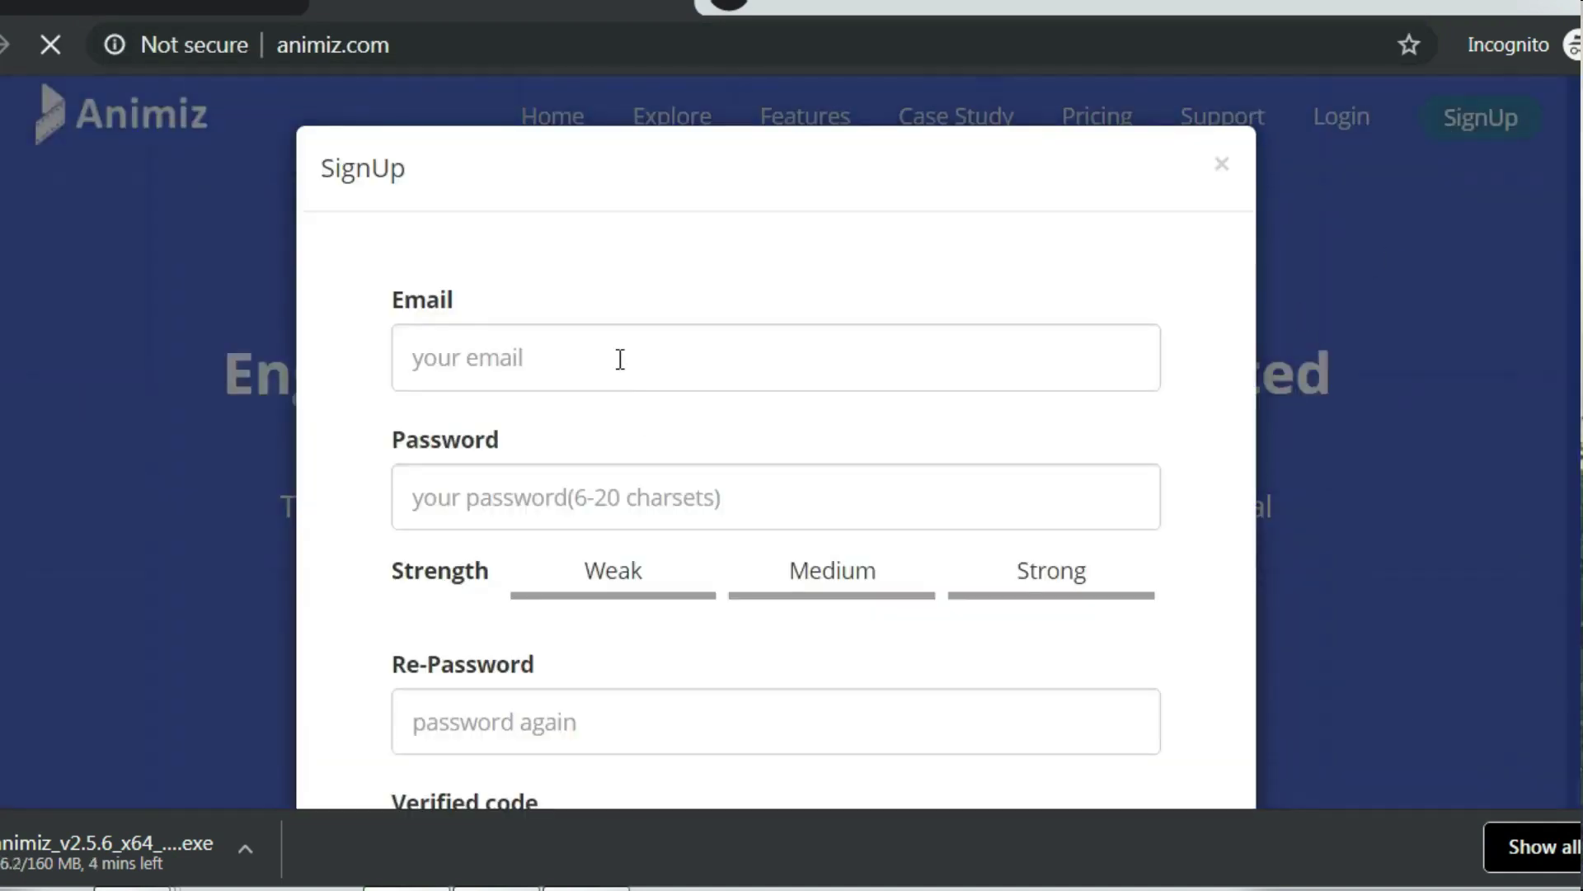
left_click(623, 352)
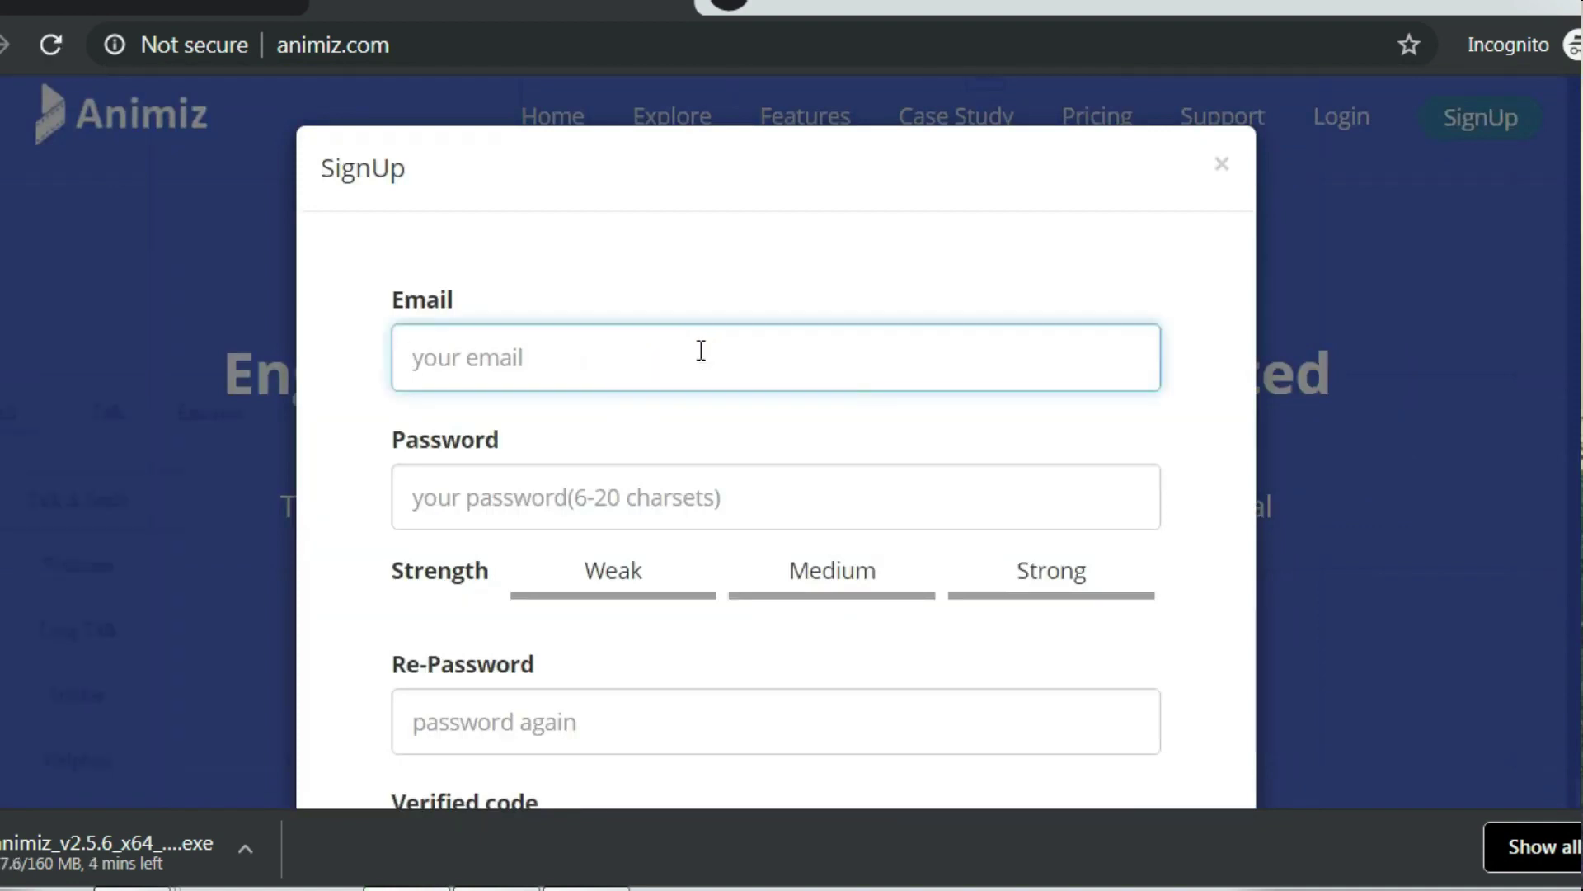
scroll(700, 351, "down", 3)
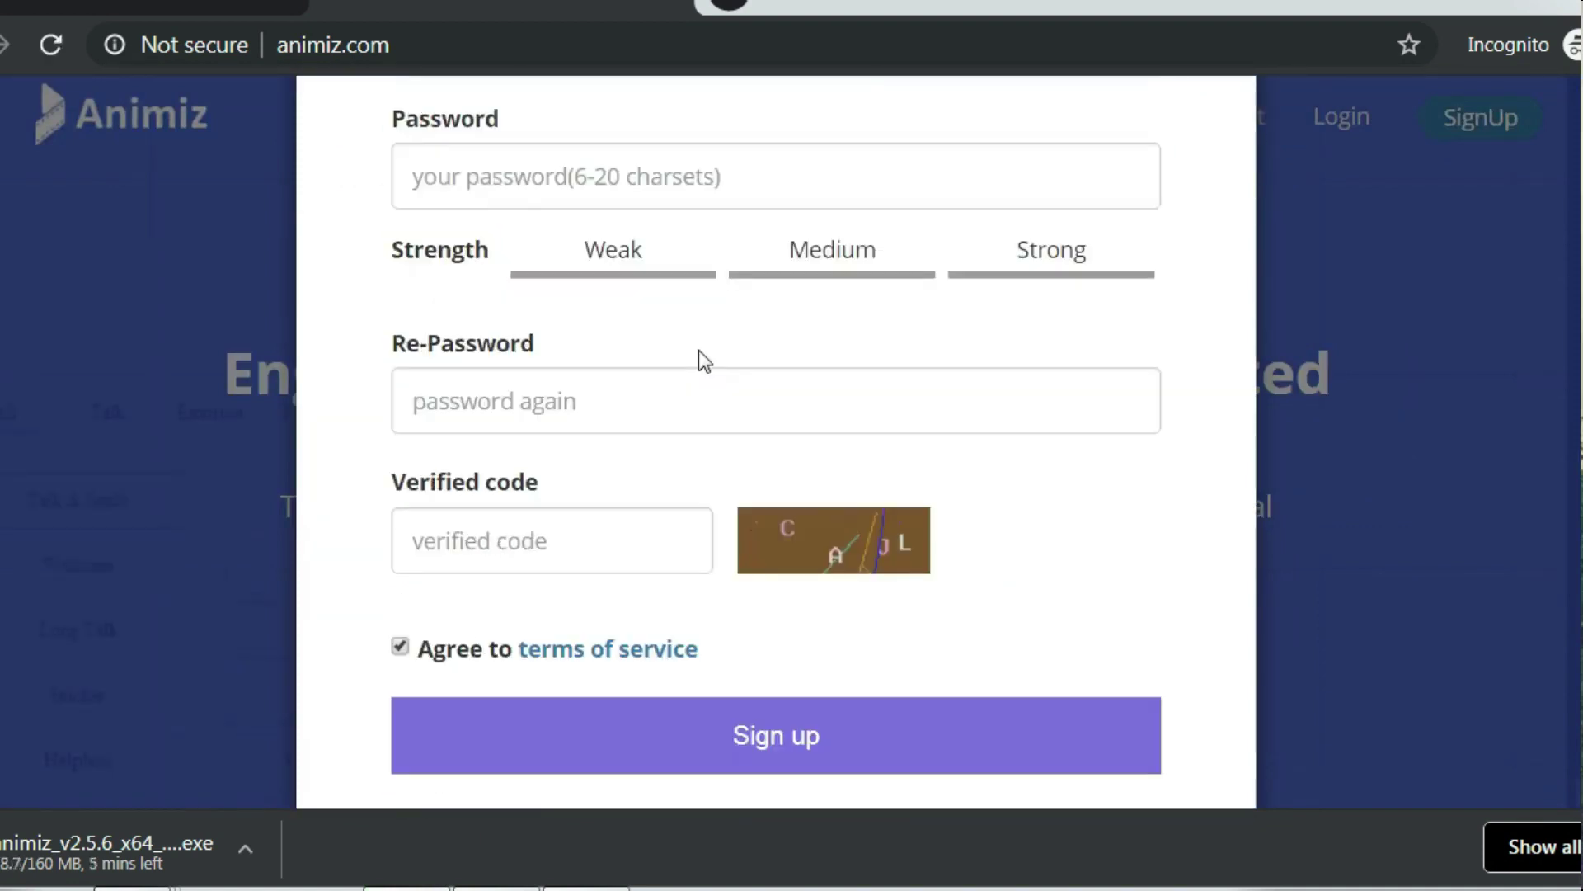
scroll(699, 359, "up", 1)
scroll(700, 353, "up", 2)
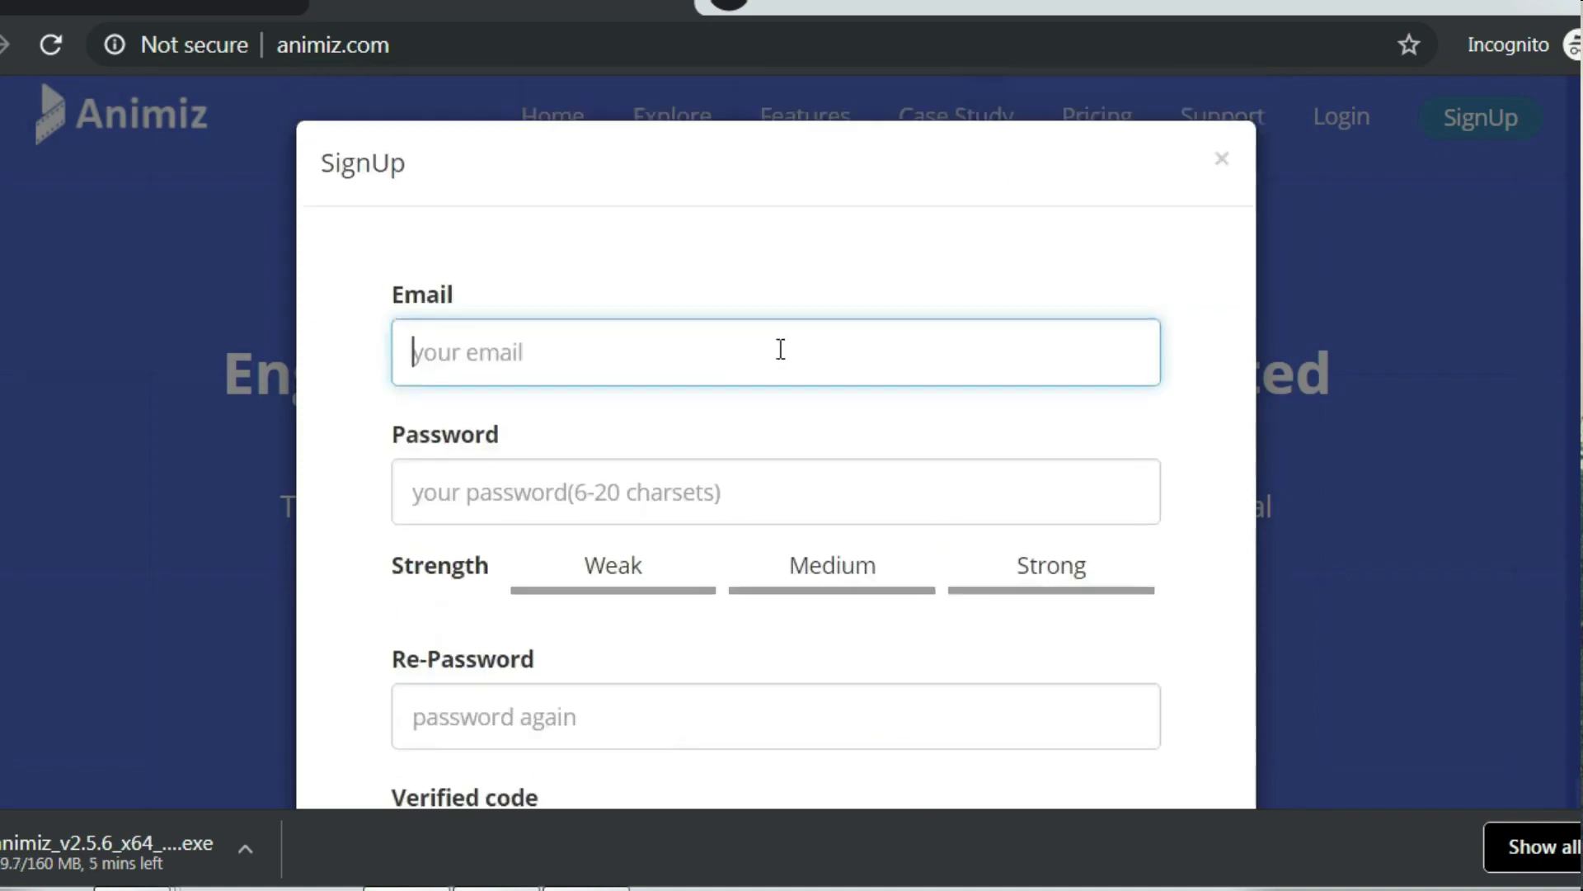
type("Enter your email address")
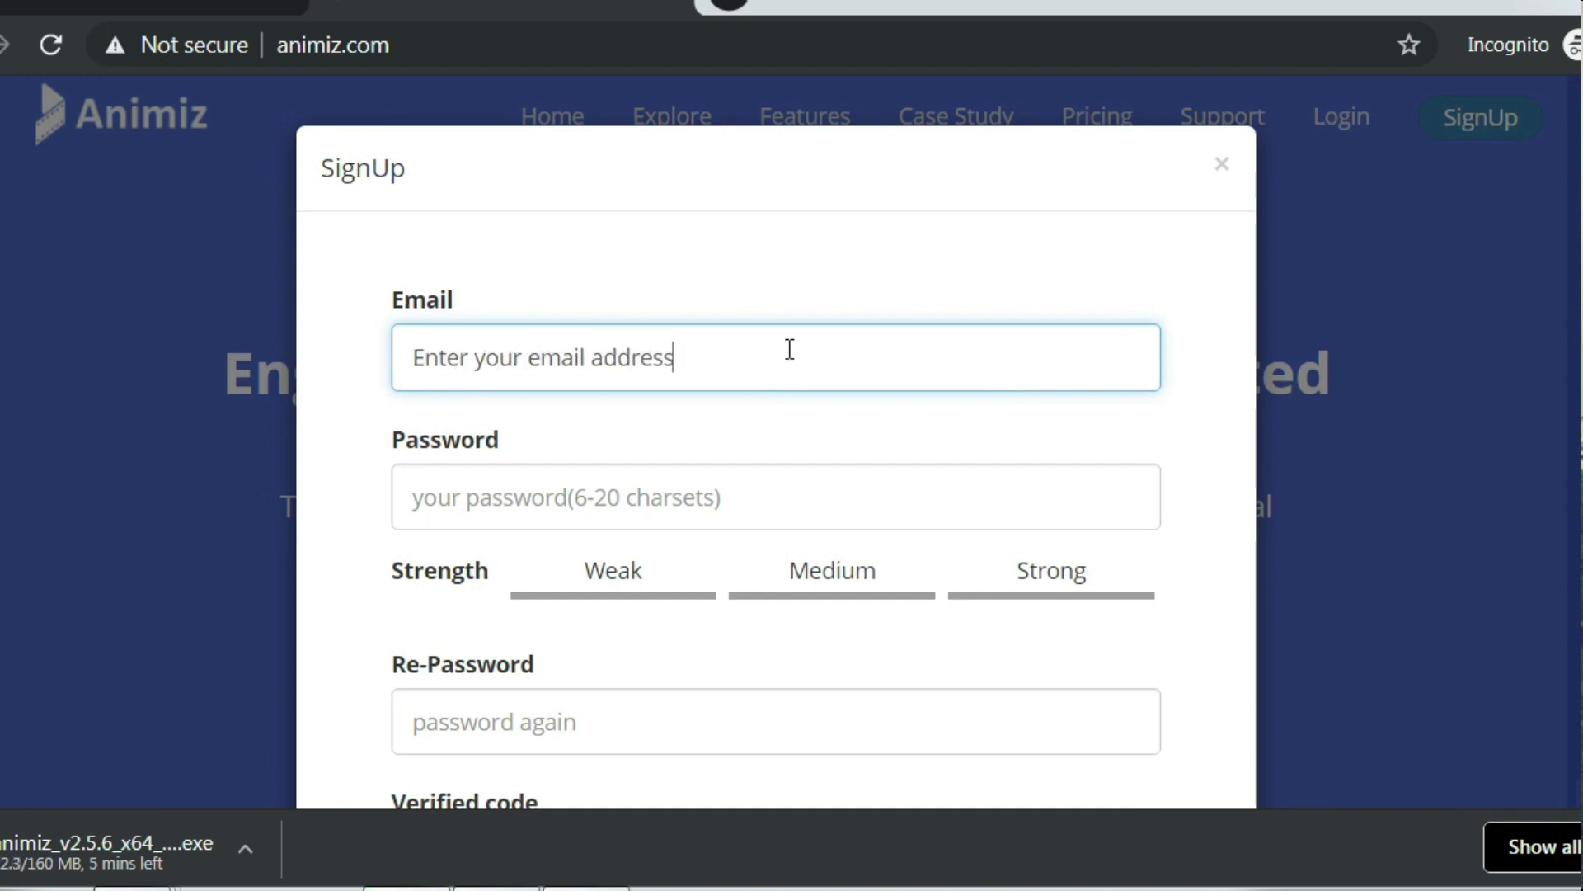
key("Tab")
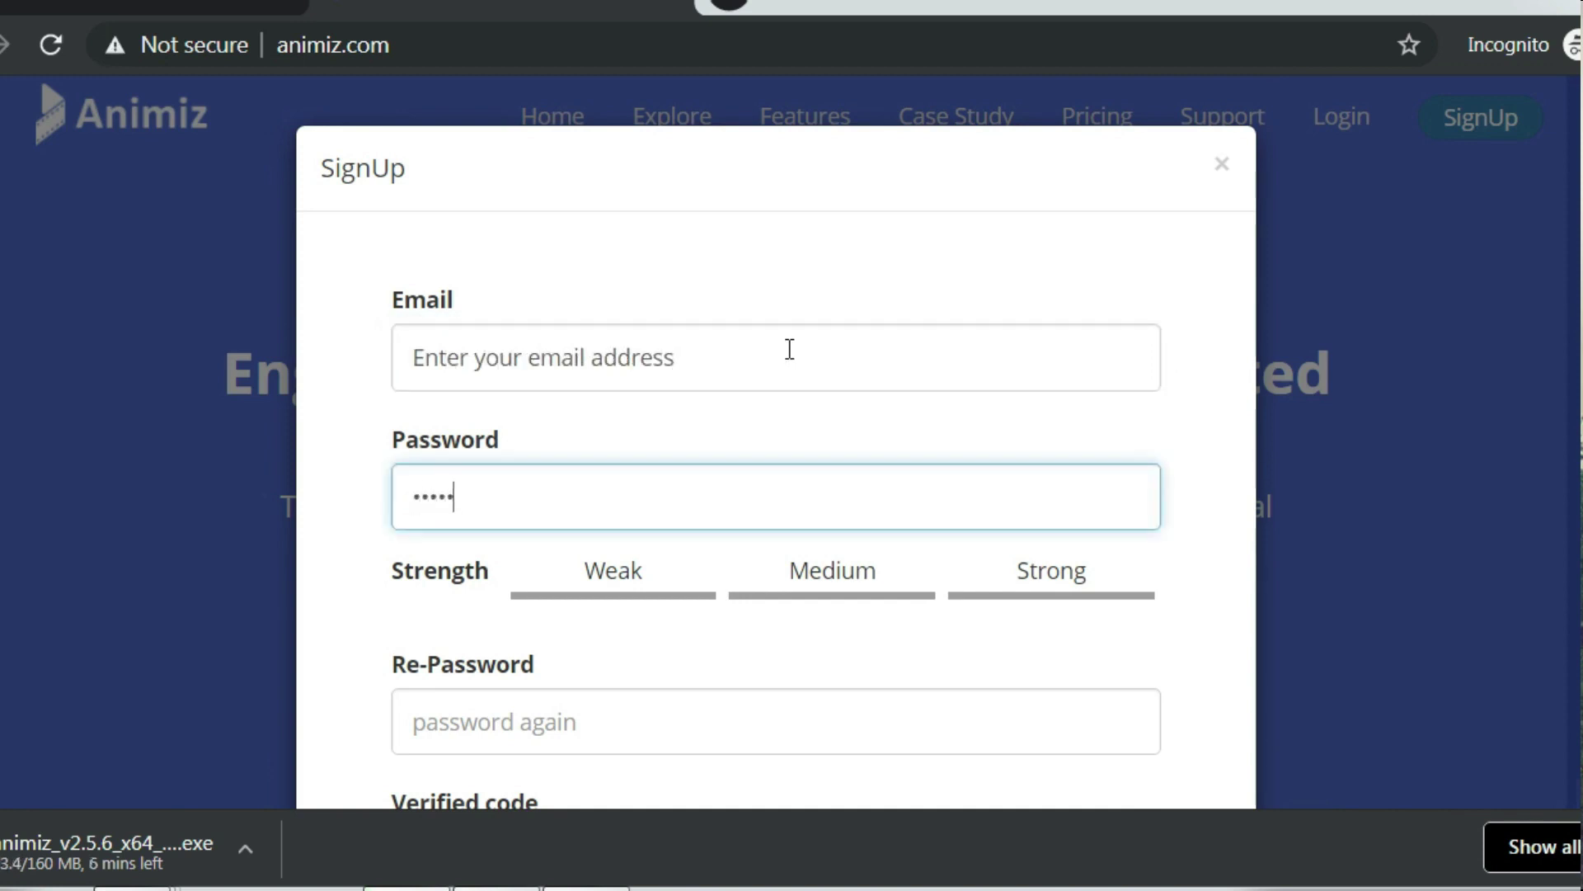
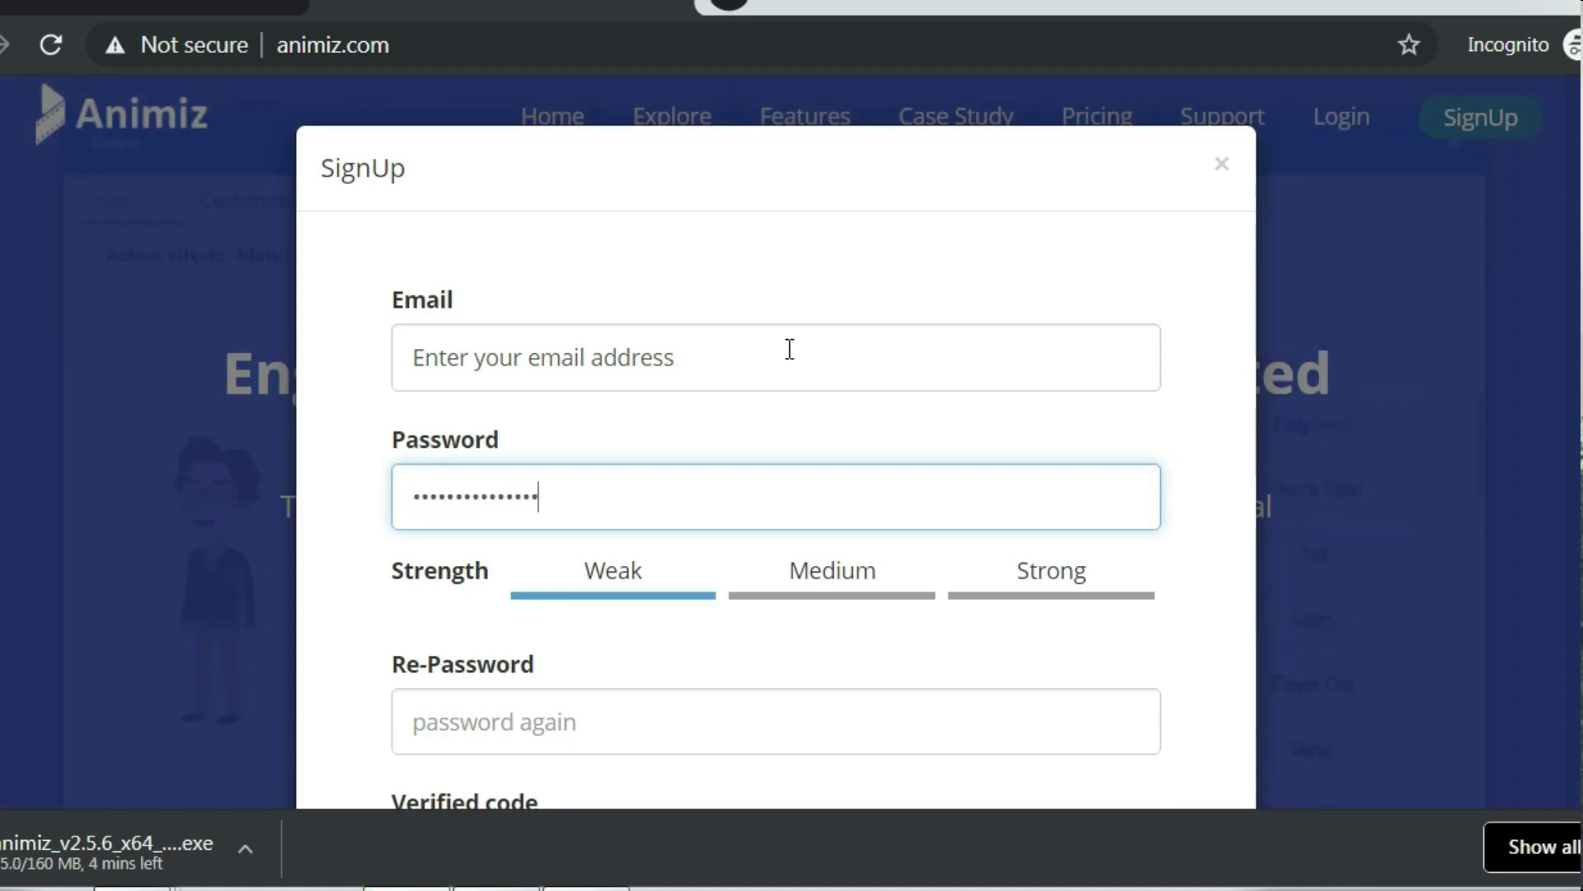
key("ctrl+a")
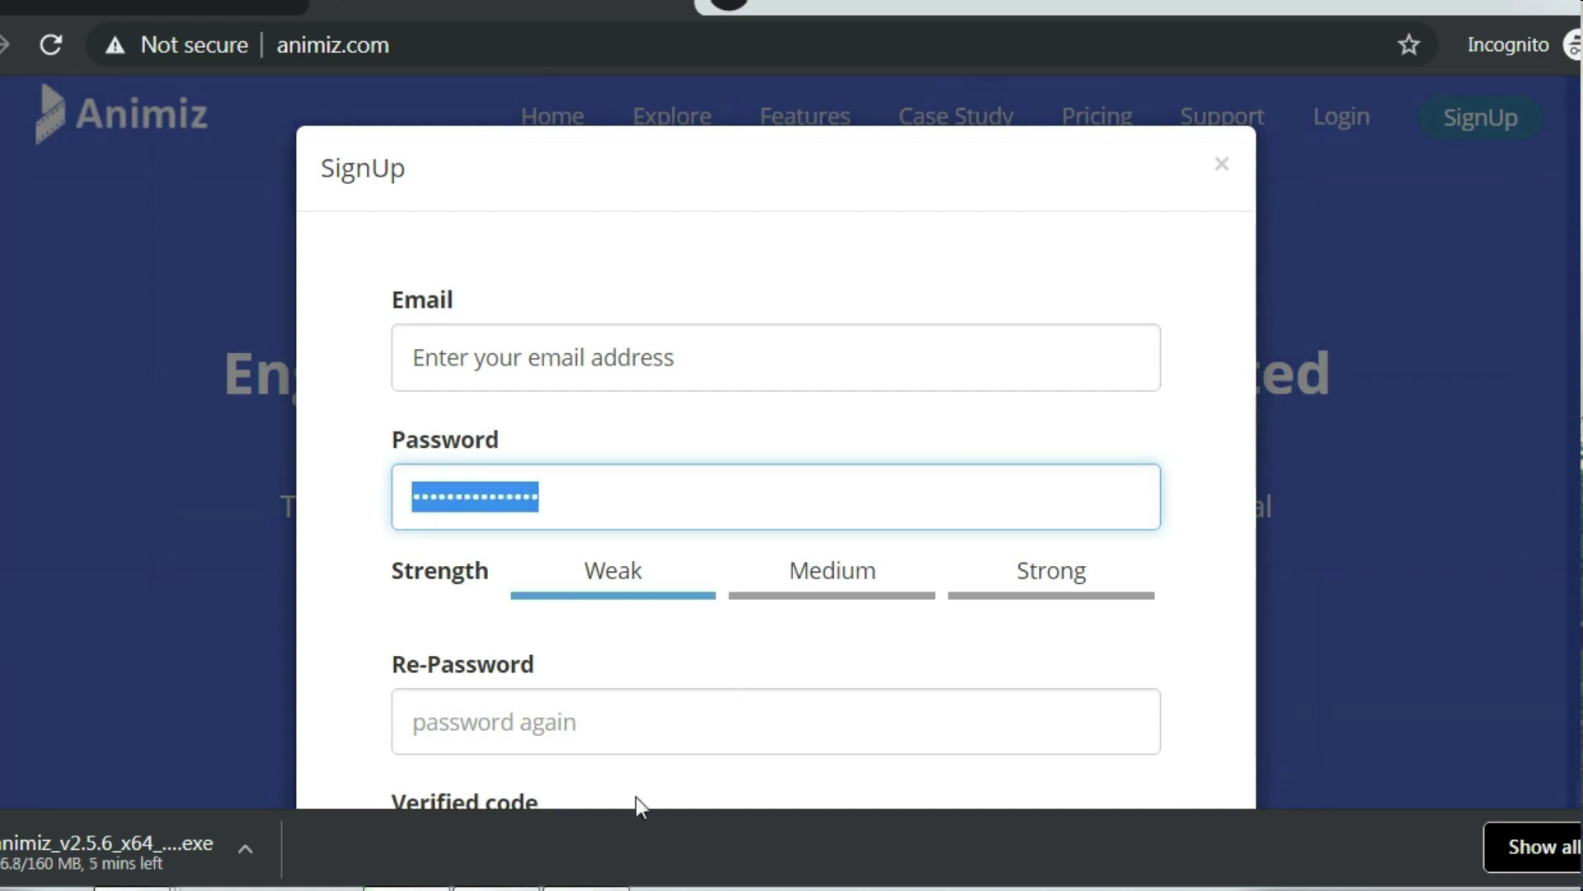
left_click(608, 718)
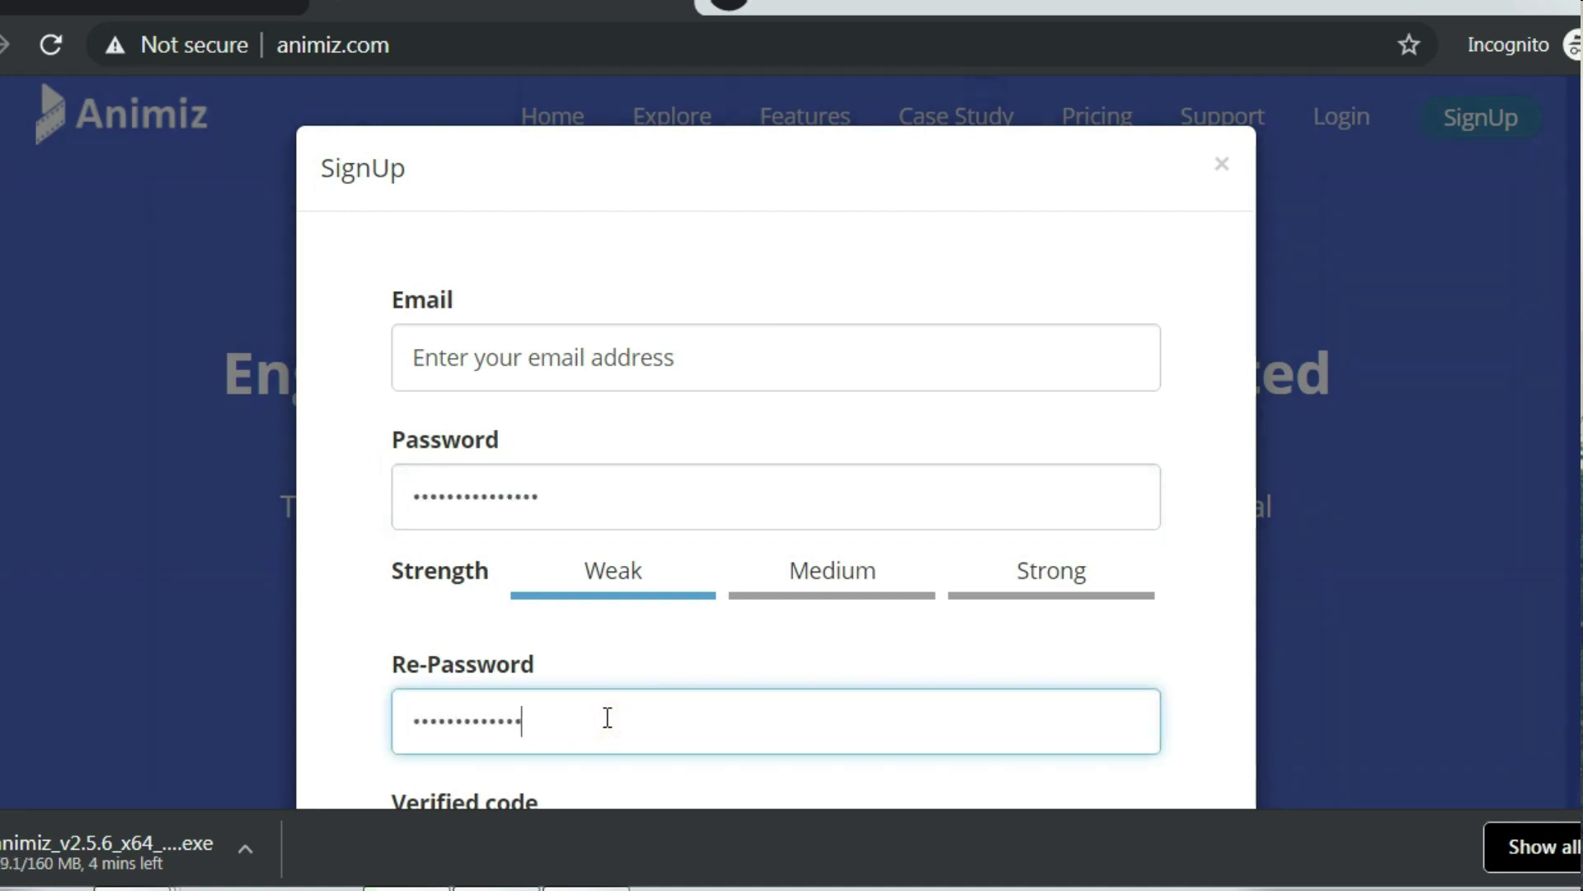
scroll(612, 650, "down", 3)
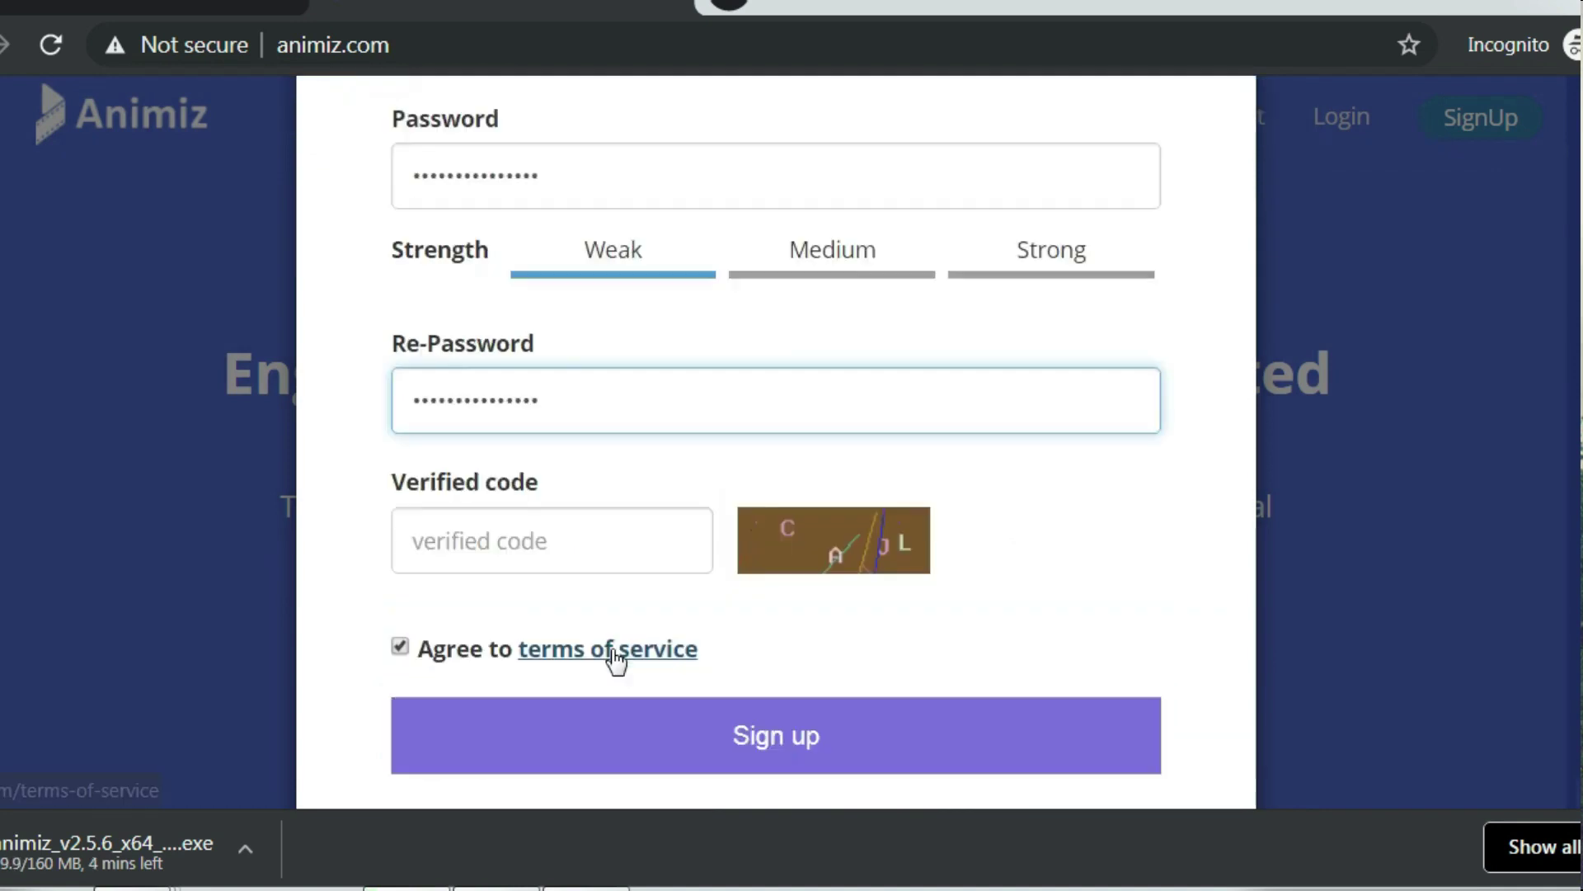
left_click(586, 542)
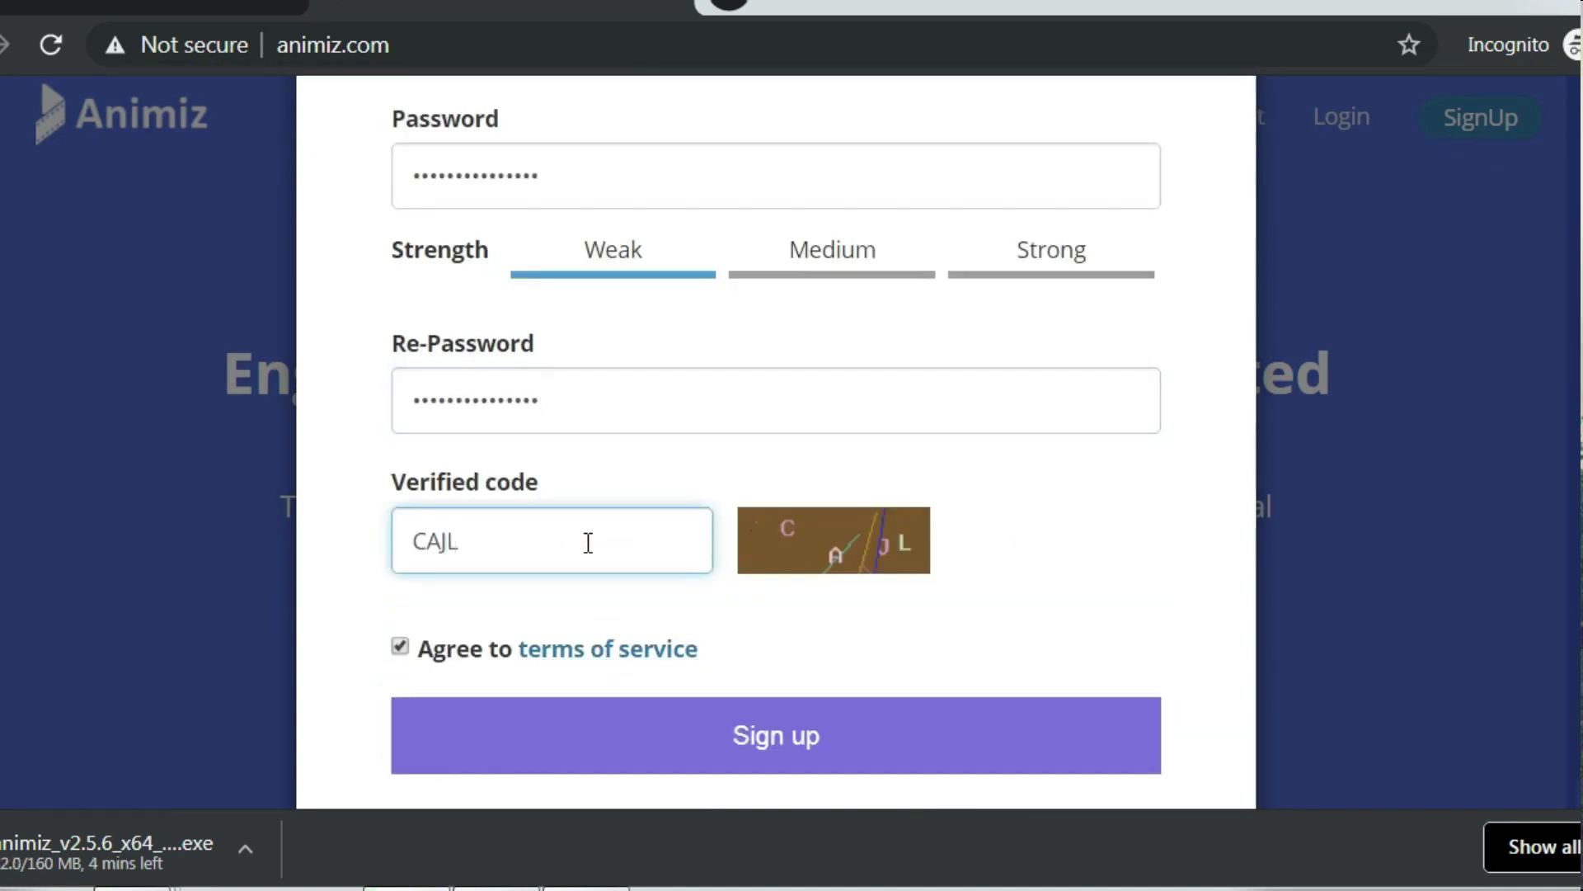
scroll(711, 661, "down", 1)
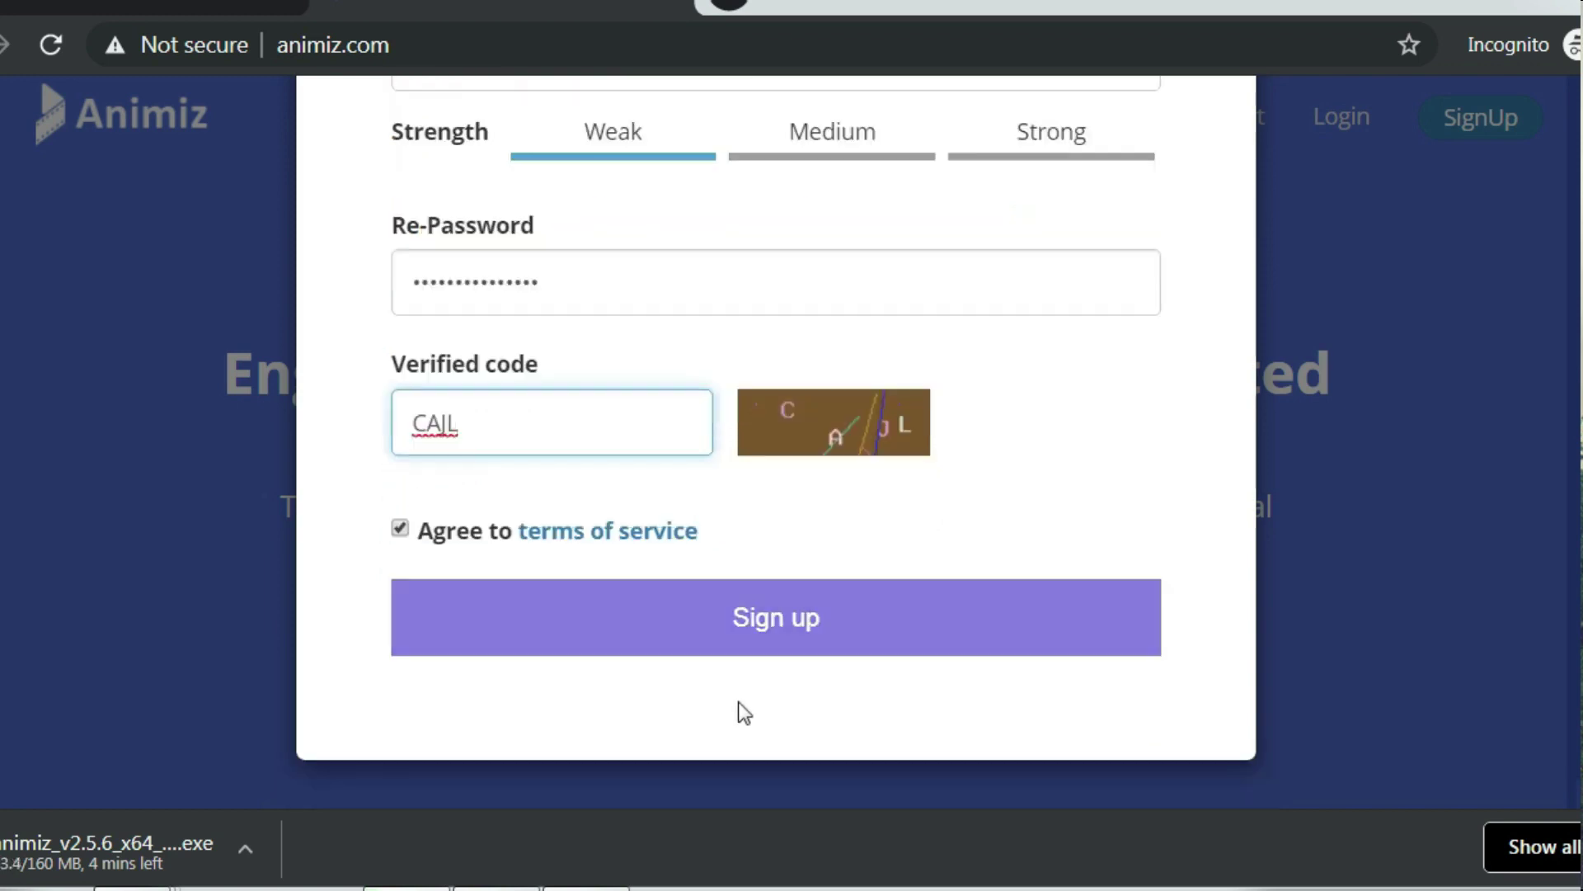
left_click(778, 633)
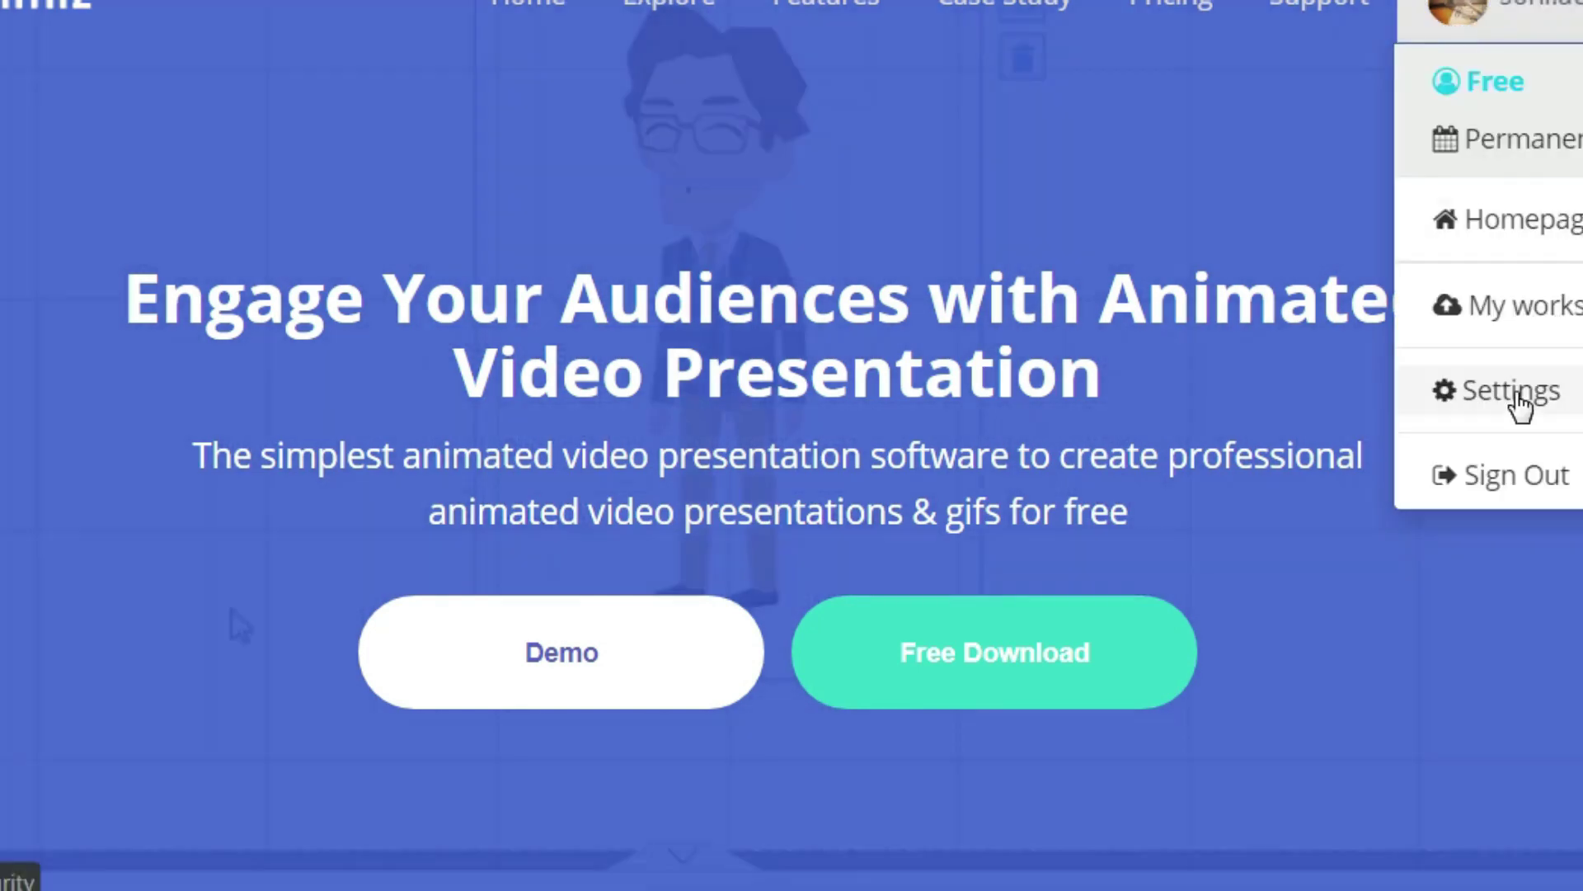
Step: Go to account Settings and focus the Activation Code Upgrade verification code field
left_click(1534, 394)
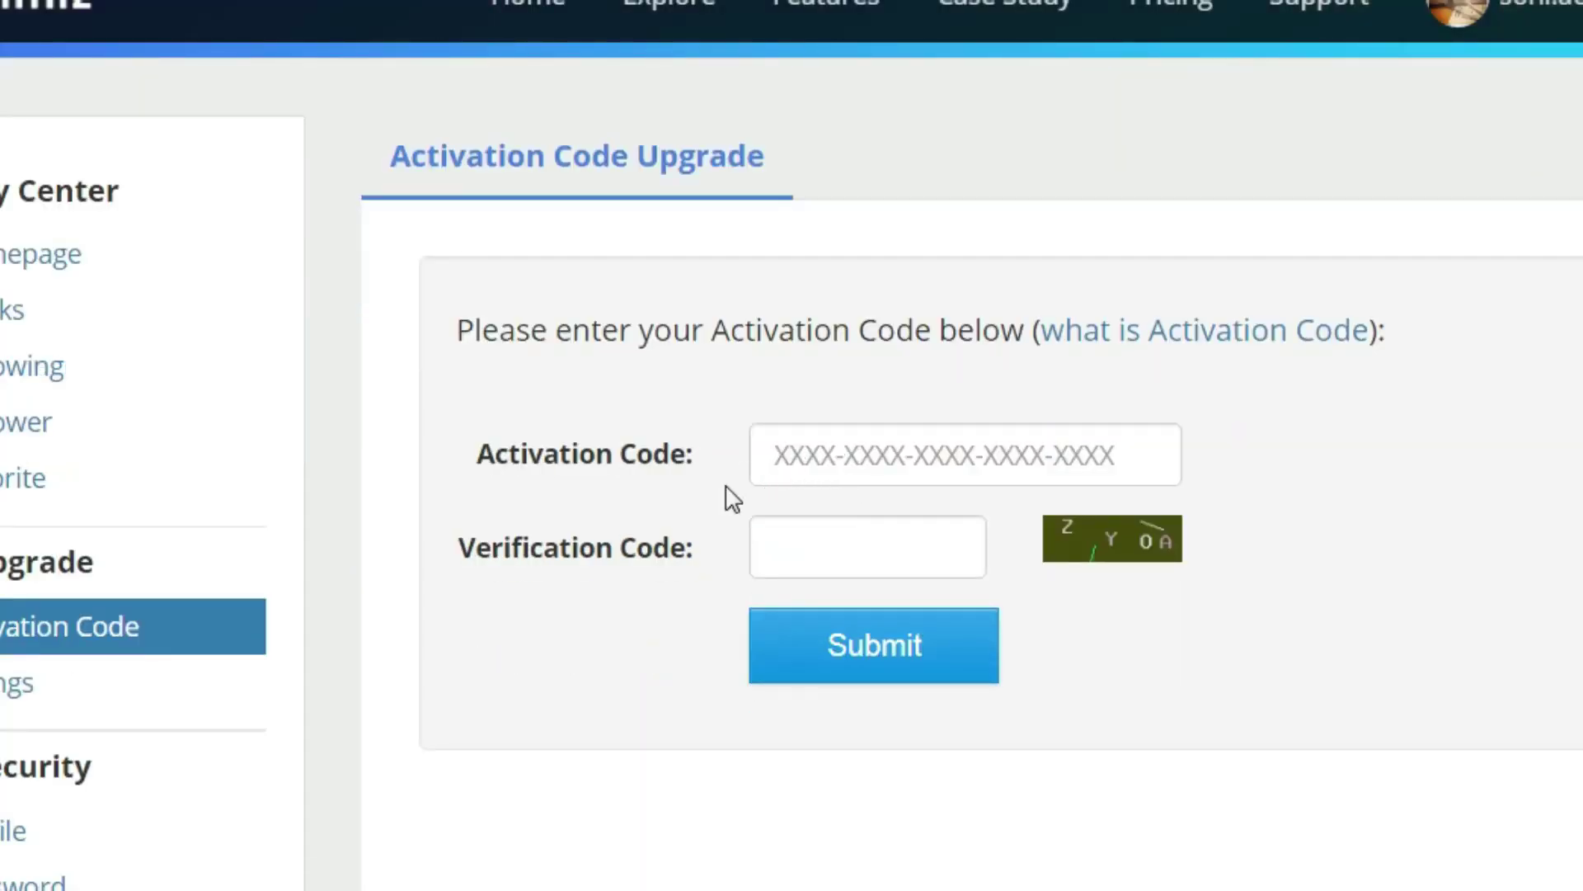
scroll(742, 470, "down", 2)
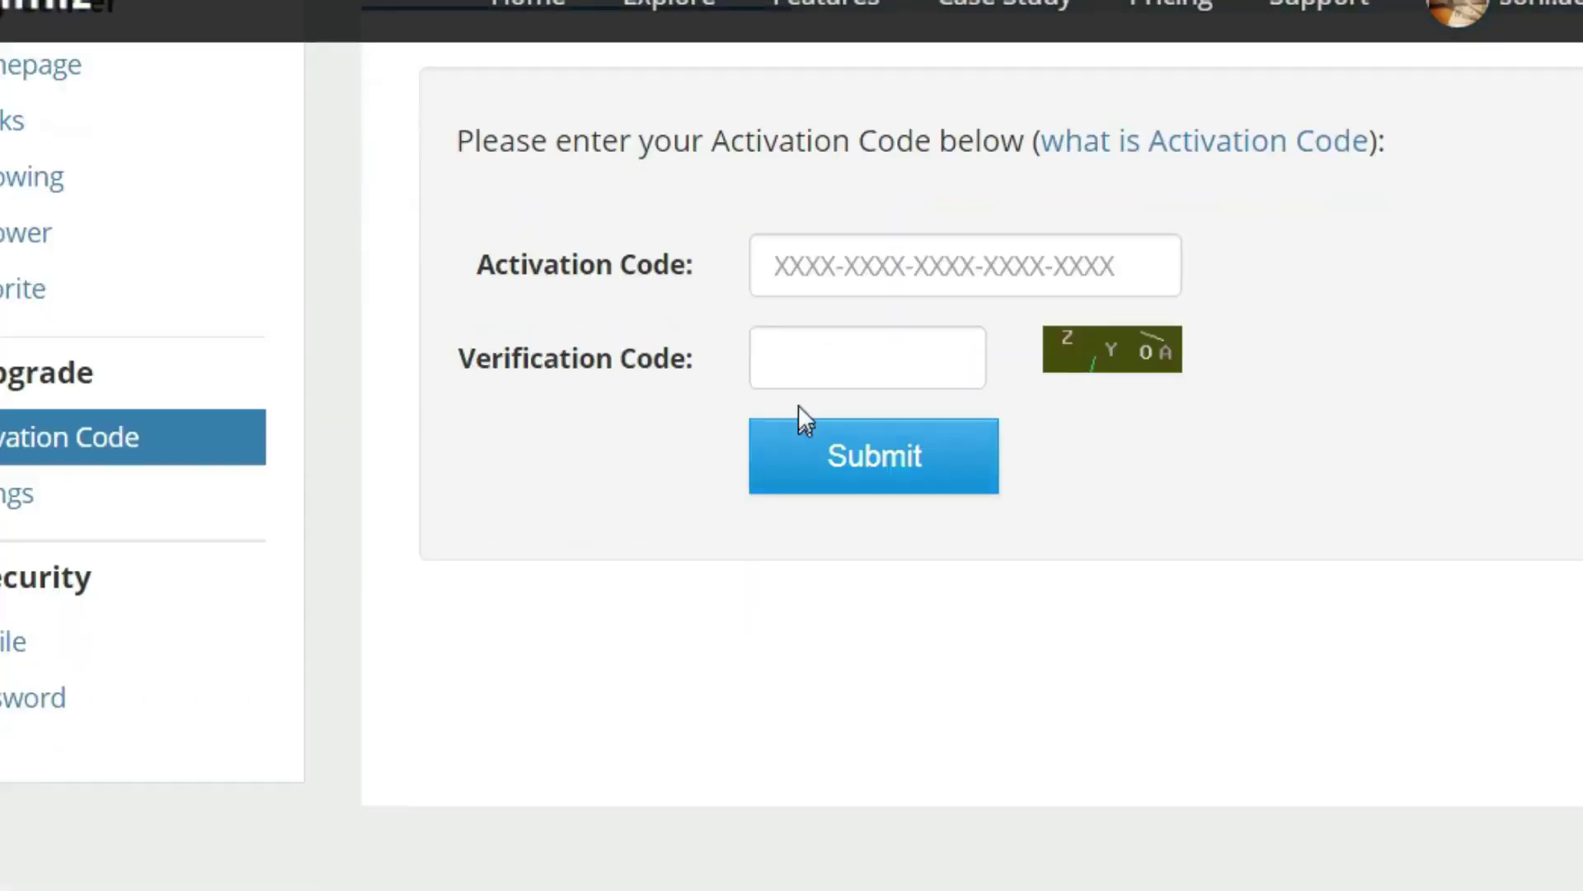
left_click(805, 356)
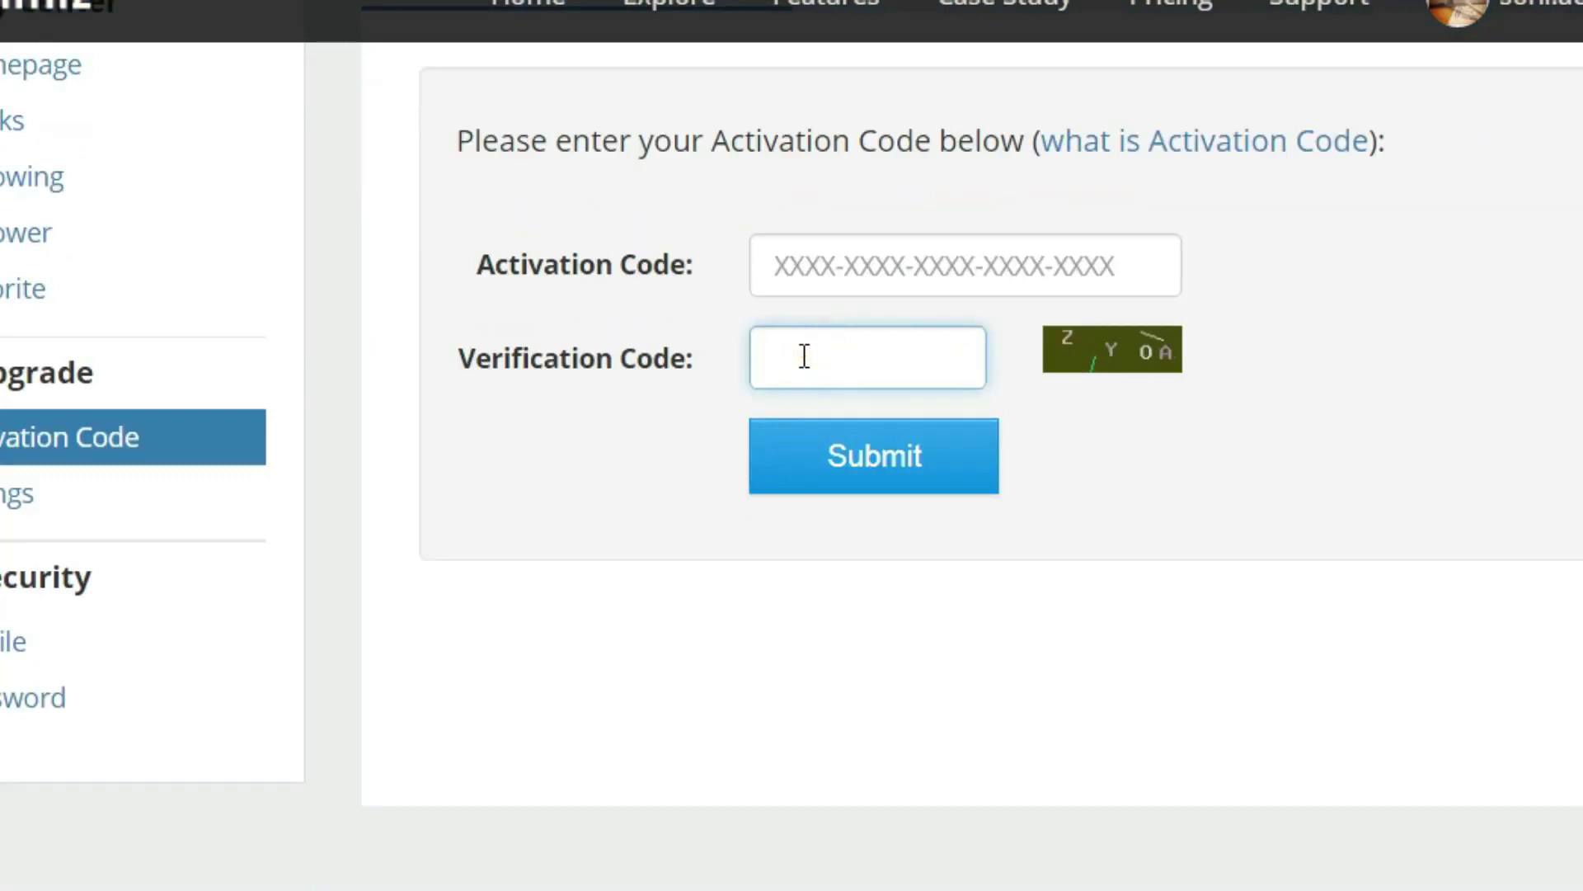